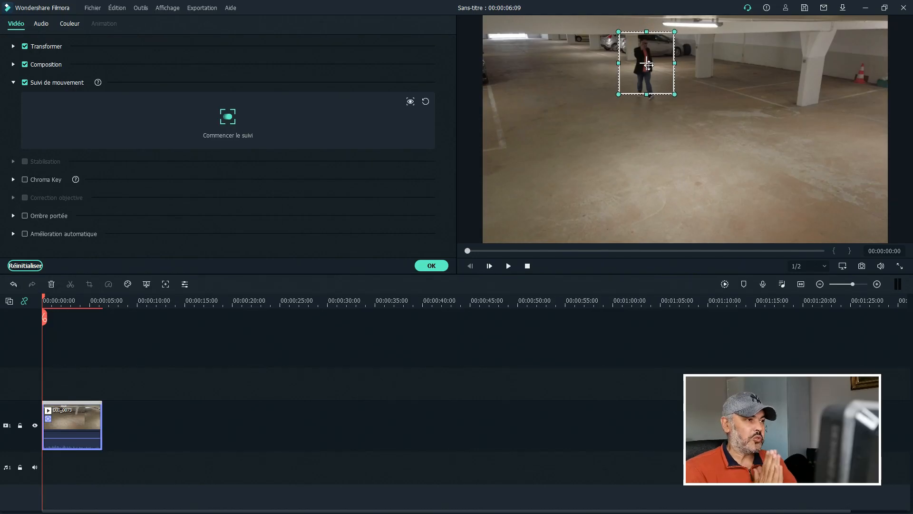
Position the motion-tracking box over the walking man and start tracking the clip.
left_click_drag(647, 62, 648, 63)
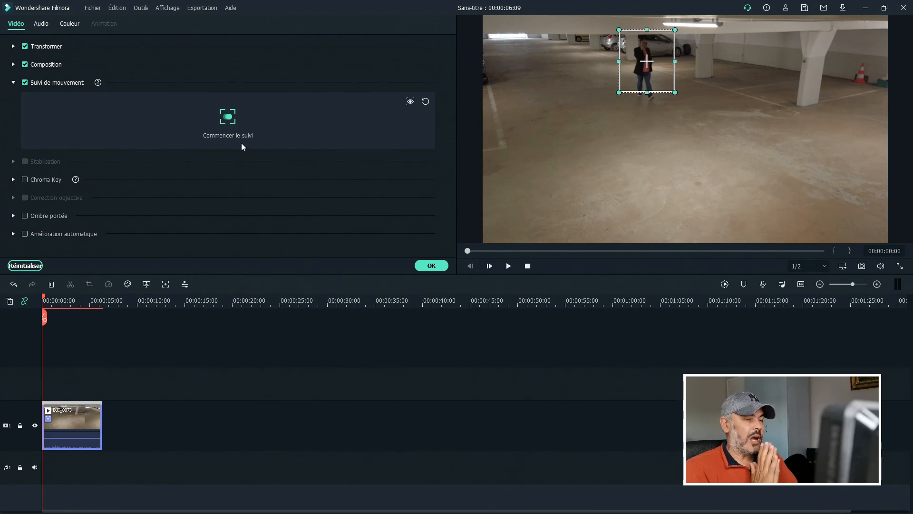
left_click(215, 136)
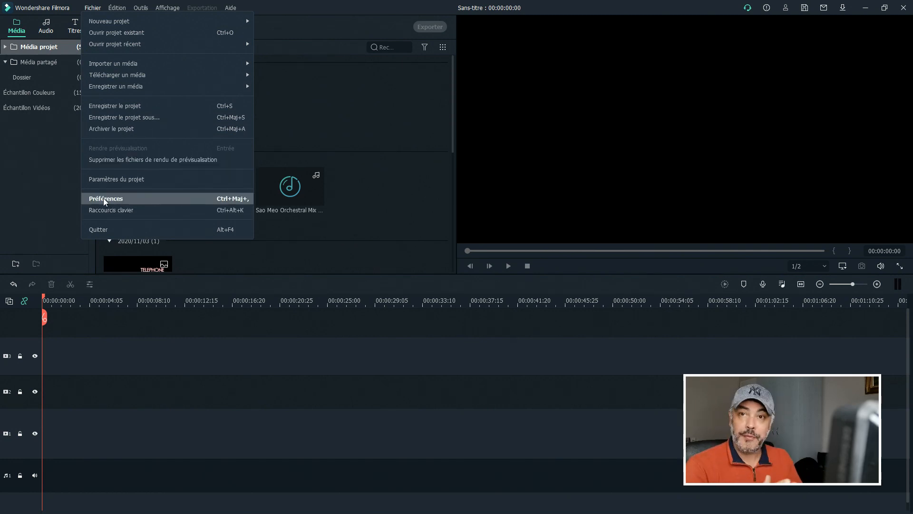
Change the interface appearance to Mode Clair in the preferences.
left_click(102, 198)
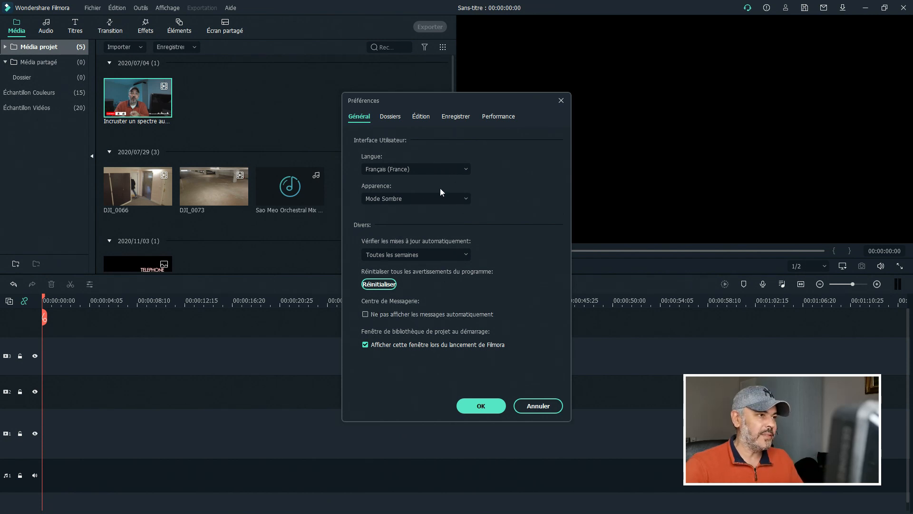
left_click(420, 199)
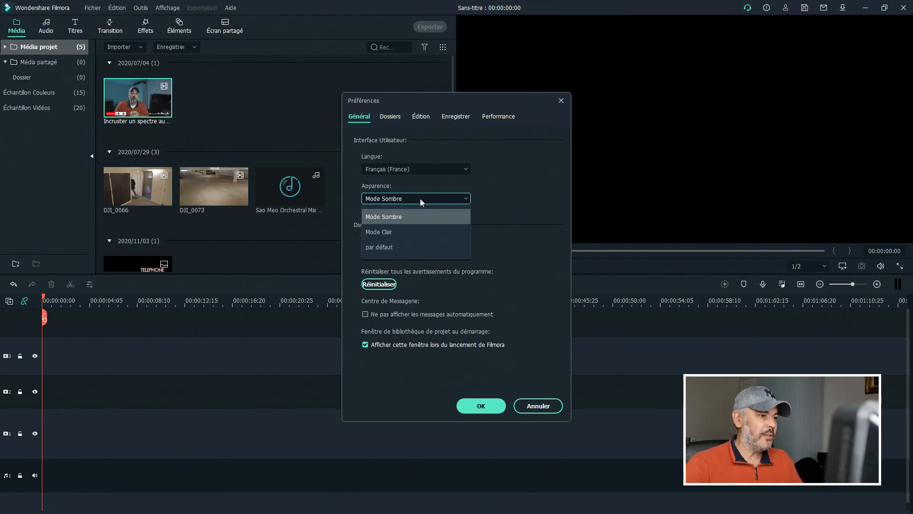
left_click(400, 249)
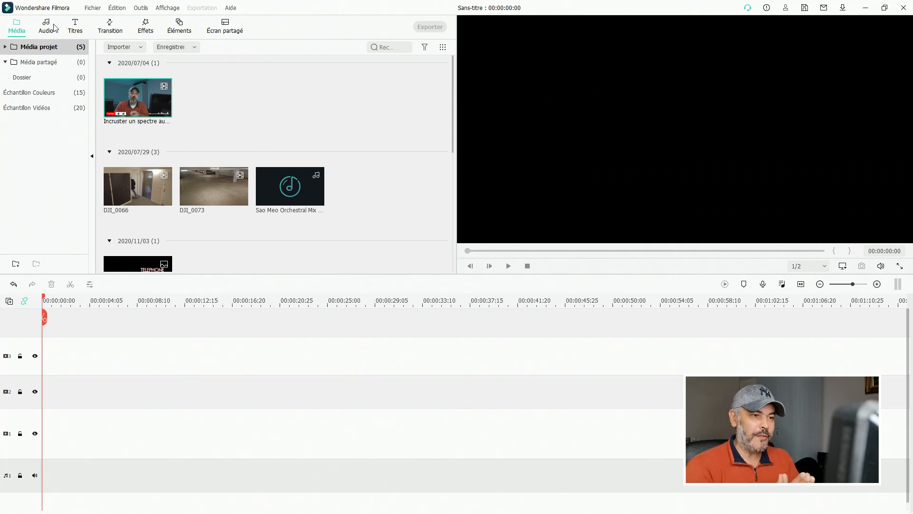
Set the interface appearance back to Mode Sombre in the preferences.
left_click(93, 8)
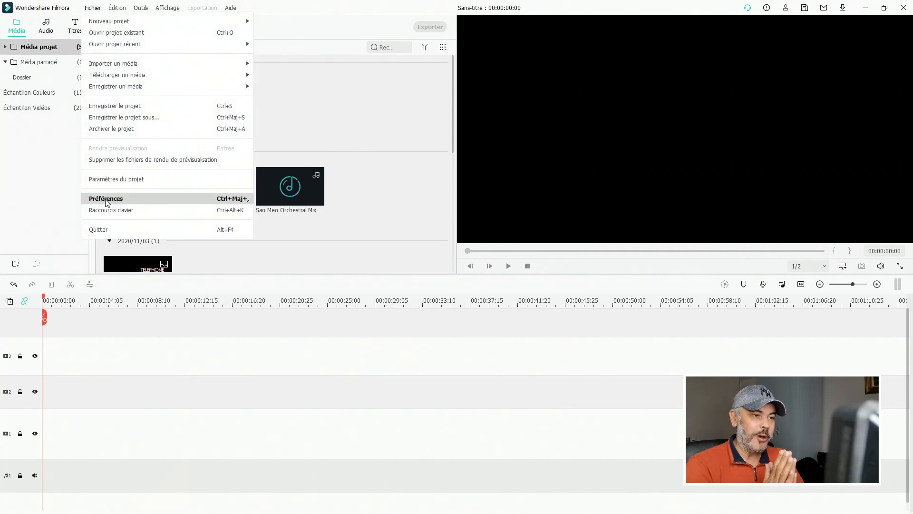
left_click(107, 200)
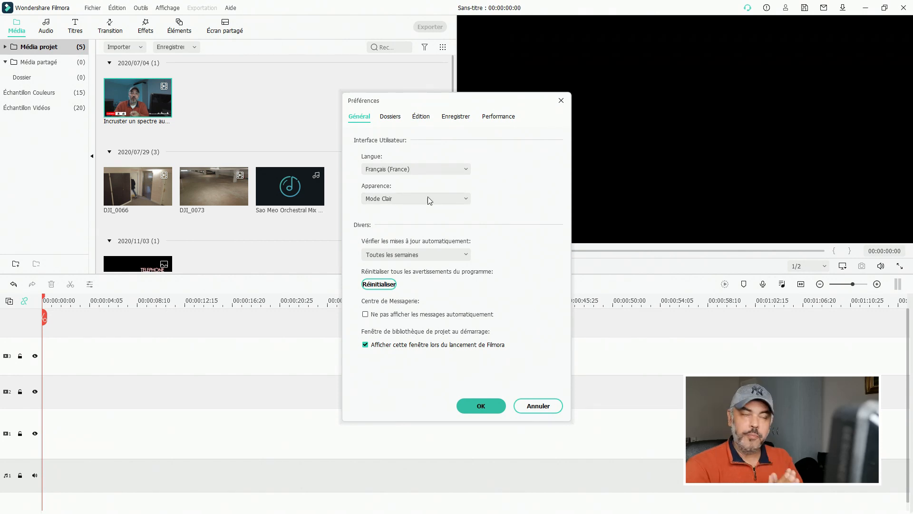
left_click(413, 198)
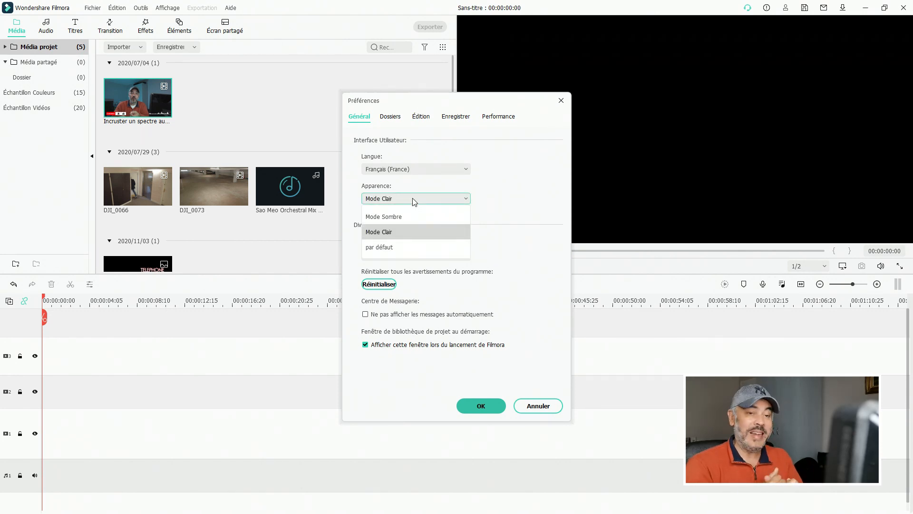
left_click(404, 217)
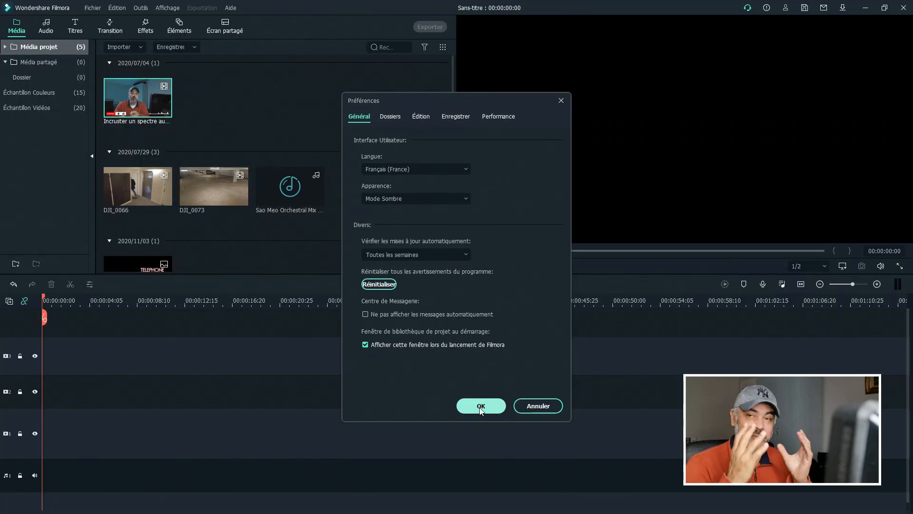
left_click(480, 407)
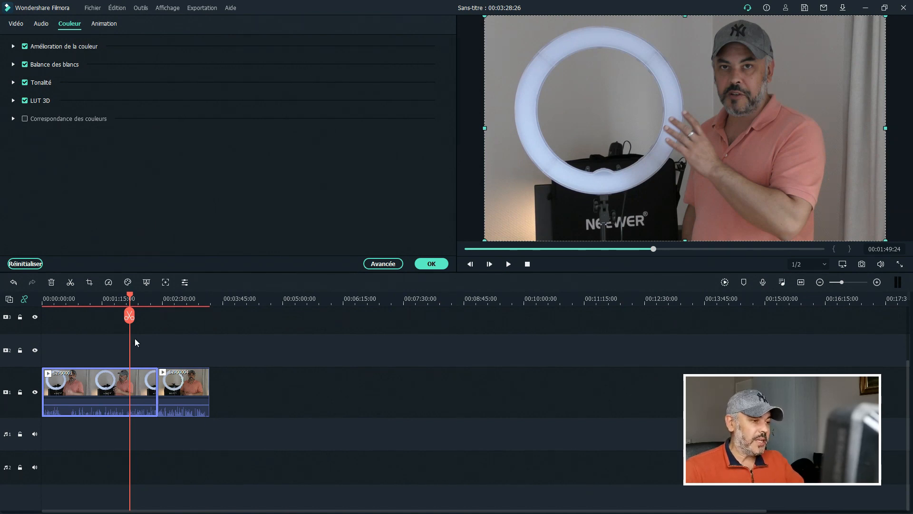
Enable Correspondance des couleurs for the first clip at 00:01:53:02 and match it to the second clip's reference frame at 02:53.
left_click_drag(130, 298, 104, 301)
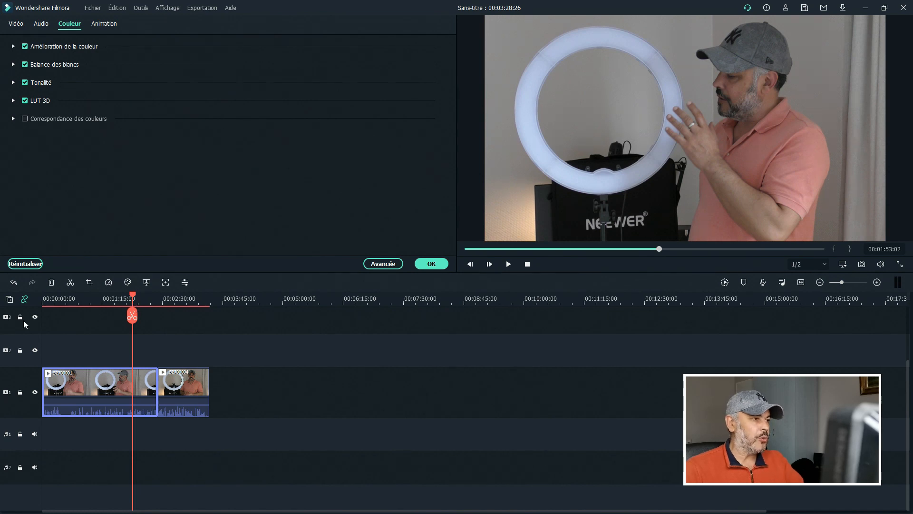
left_click(25, 119)
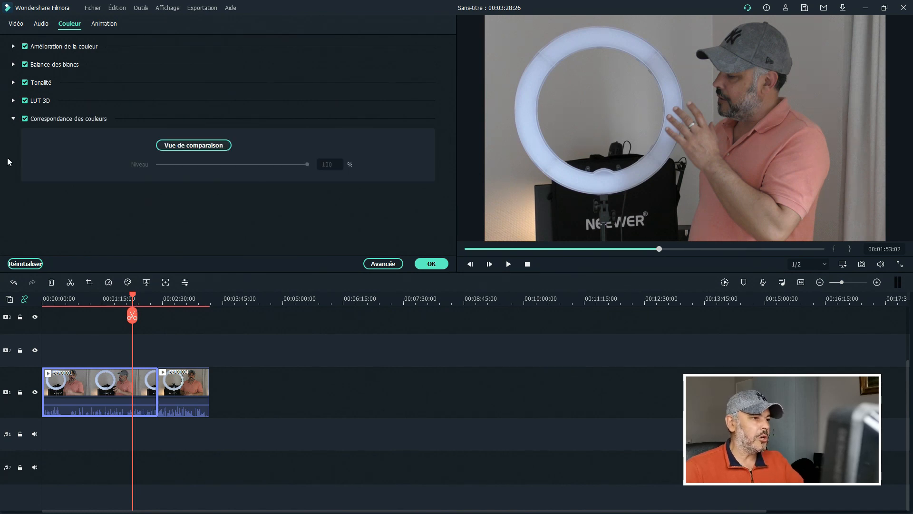
left_click(174, 145)
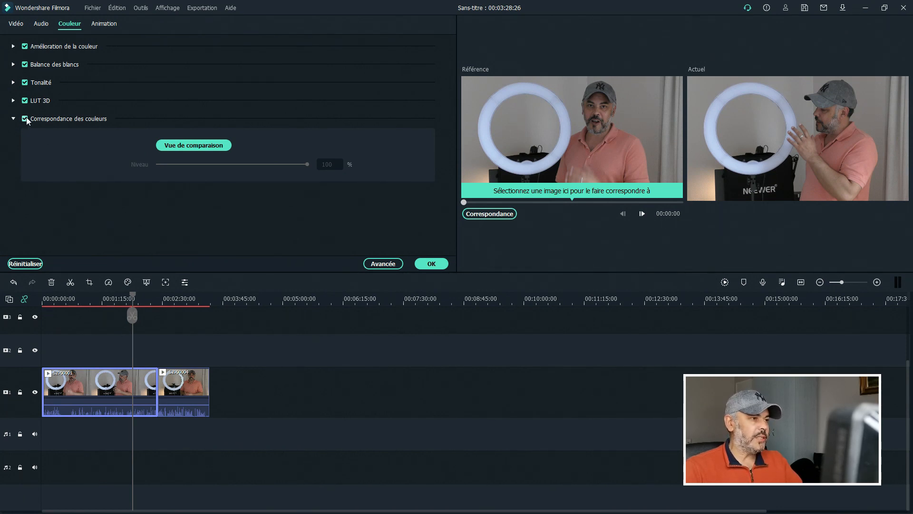
left_click_drag(464, 203, 645, 206)
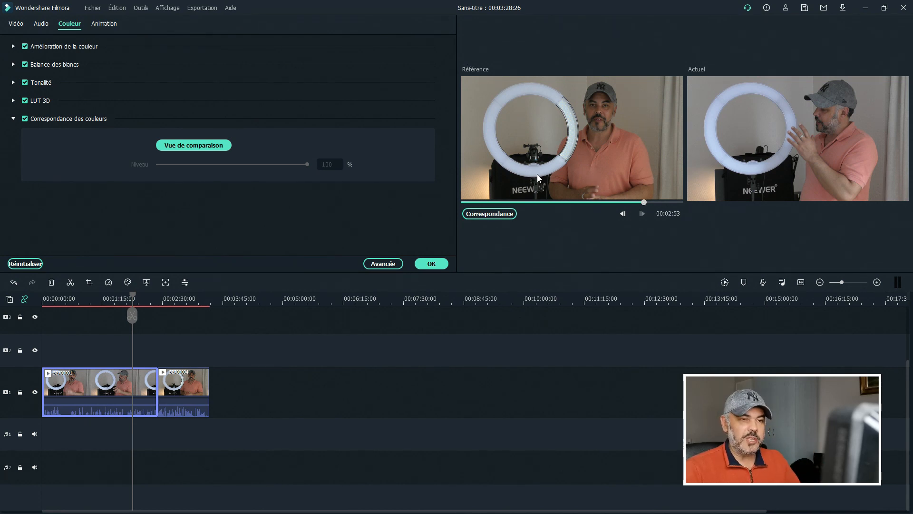
left_click(497, 215)
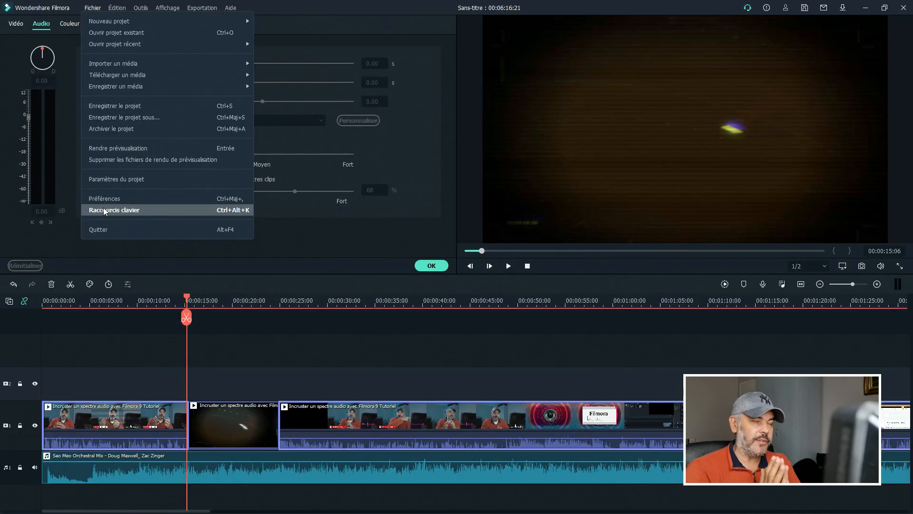
Open the keyboard shortcut settings and examine the Fichier shortcuts for creating, opening and saving projects.
left_click(139, 282)
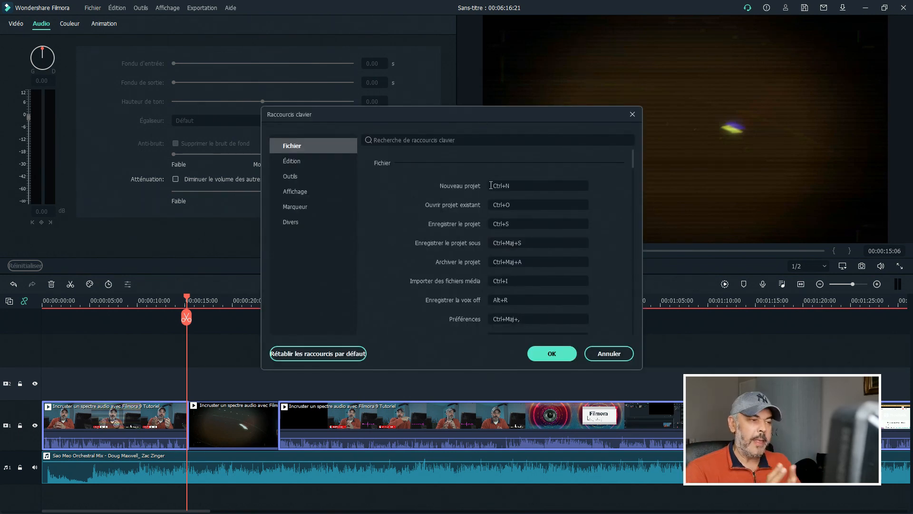
left_click(516, 186)
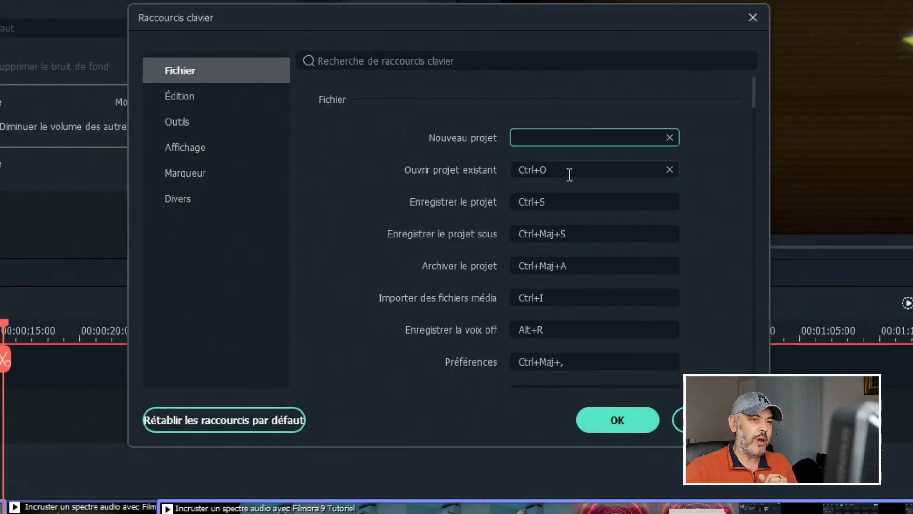
left_click(571, 174)
left_click(570, 202)
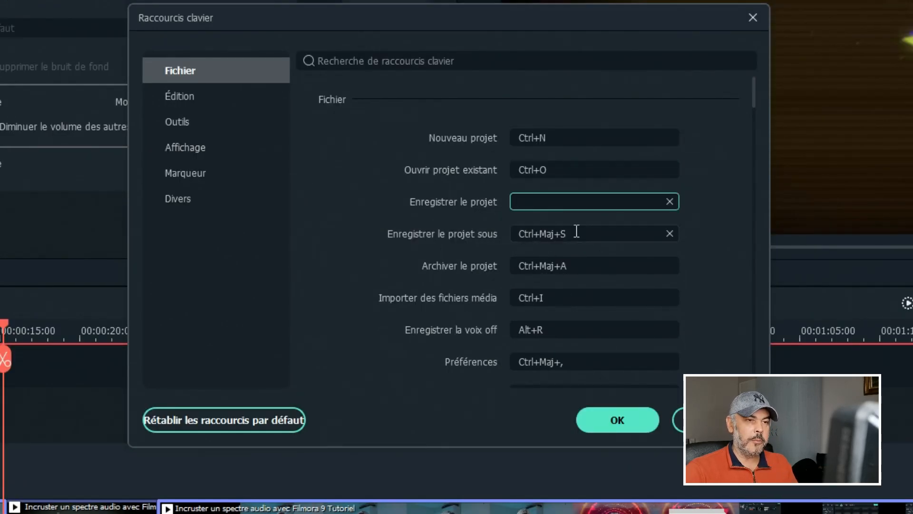
left_click(576, 232)
Browse the keyboard shortcuts for the Fichier, Édition, Outils, Affichage, Marqueur and Divers categories.
left_click(181, 122)
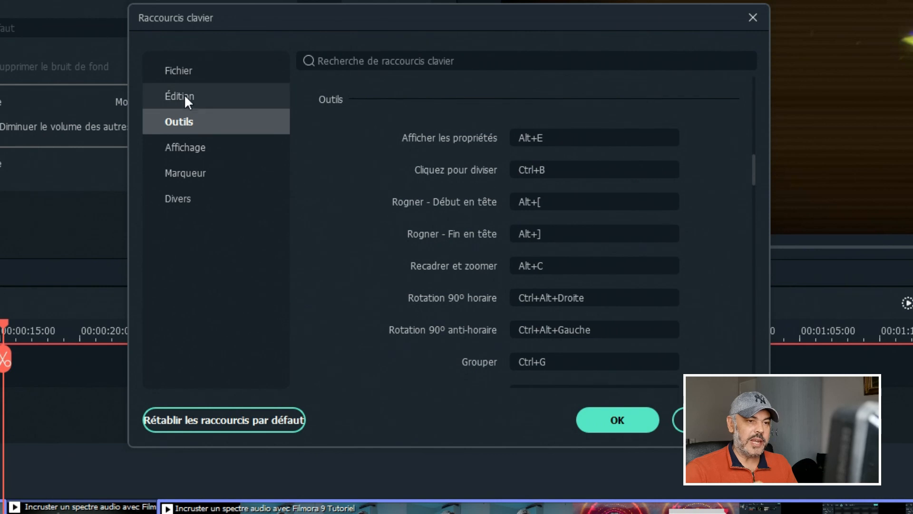
left_click(183, 99)
left_click(193, 147)
left_click(195, 173)
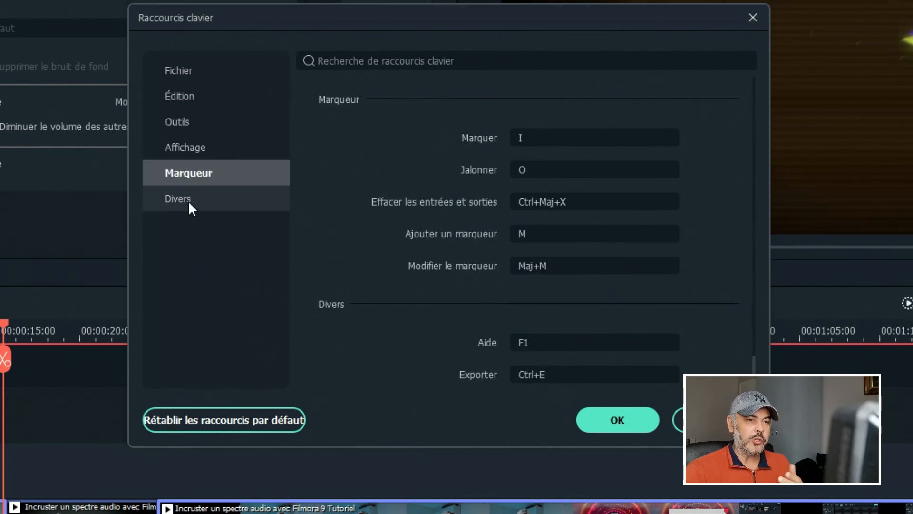
left_click(188, 200)
left_click(189, 71)
left_click(187, 99)
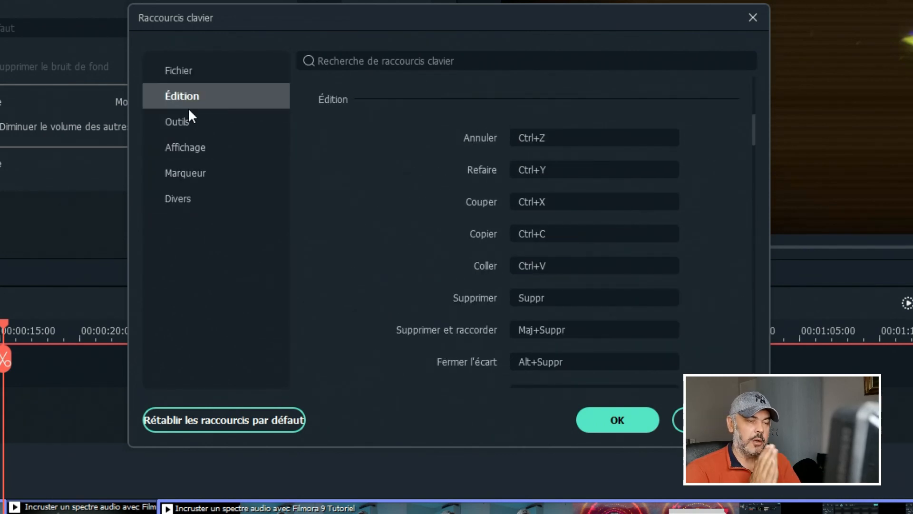
left_click(187, 121)
left_click(191, 149)
left_click(195, 173)
left_click(186, 200)
left_click(622, 193)
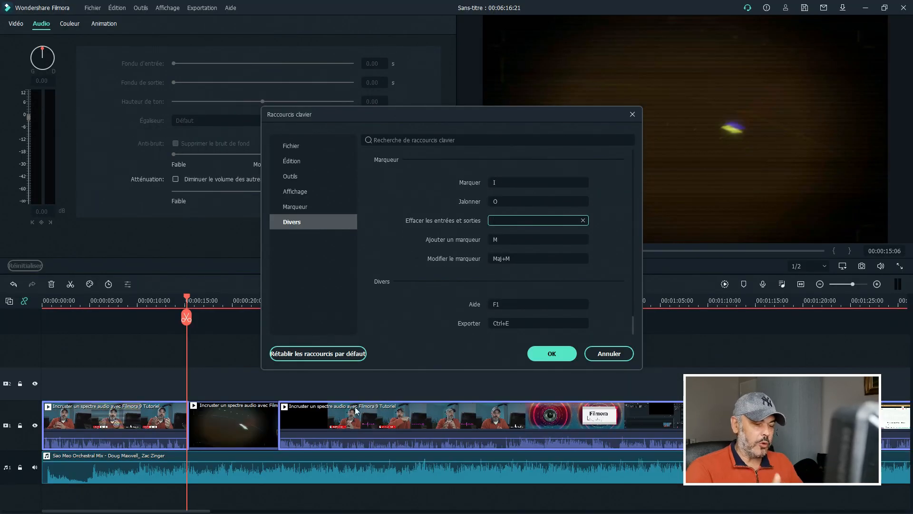
left_click(301, 208)
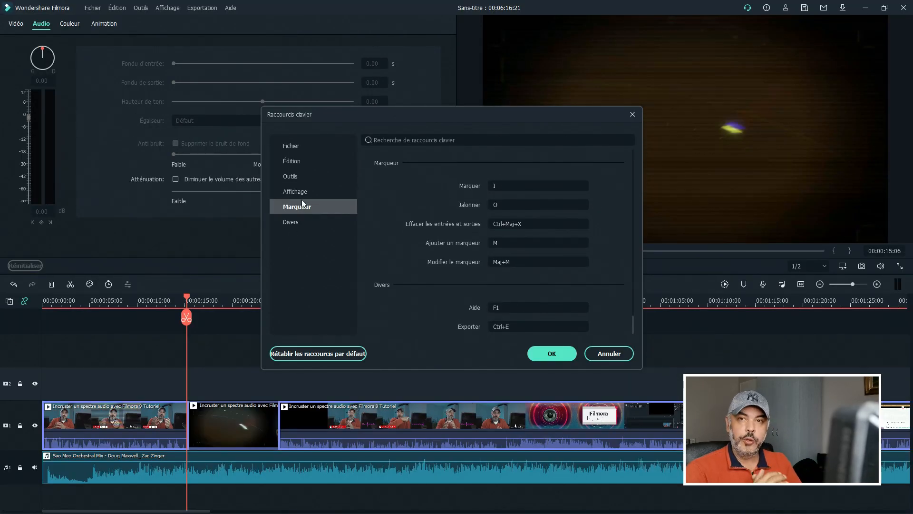
left_click(301, 193)
left_click(297, 176)
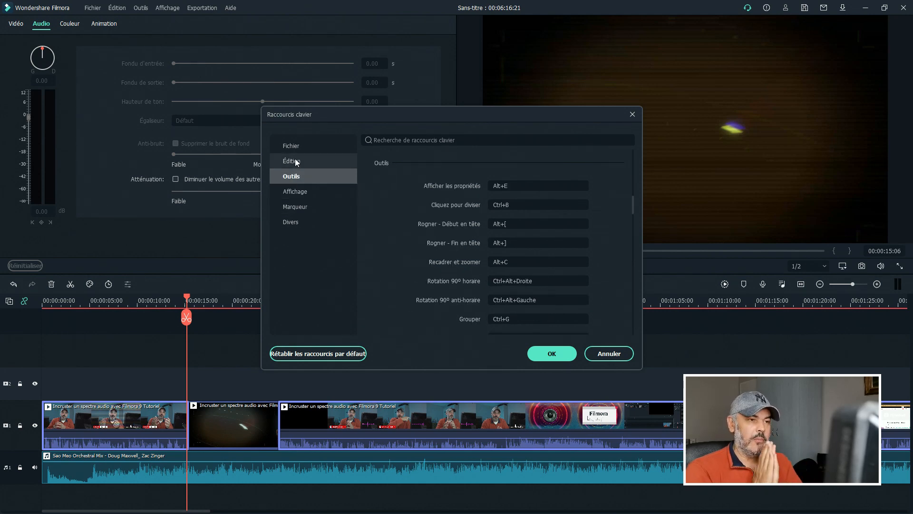
left_click(293, 161)
left_click(296, 148)
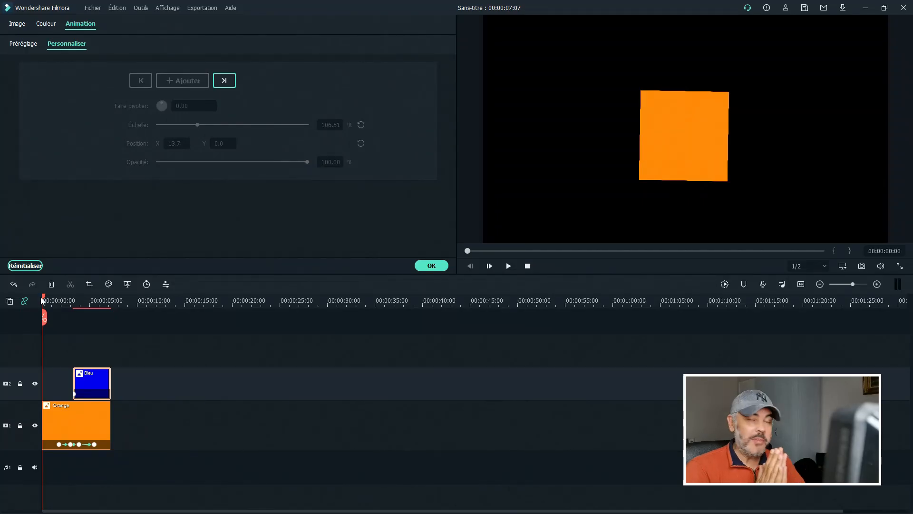
Add a keyframe to the blue clip at 00:00:04:03 that shortens the bar to about 9.72% scale at X -418.1, previewing and applying the animation.
left_click_drag(44, 301, 82, 310)
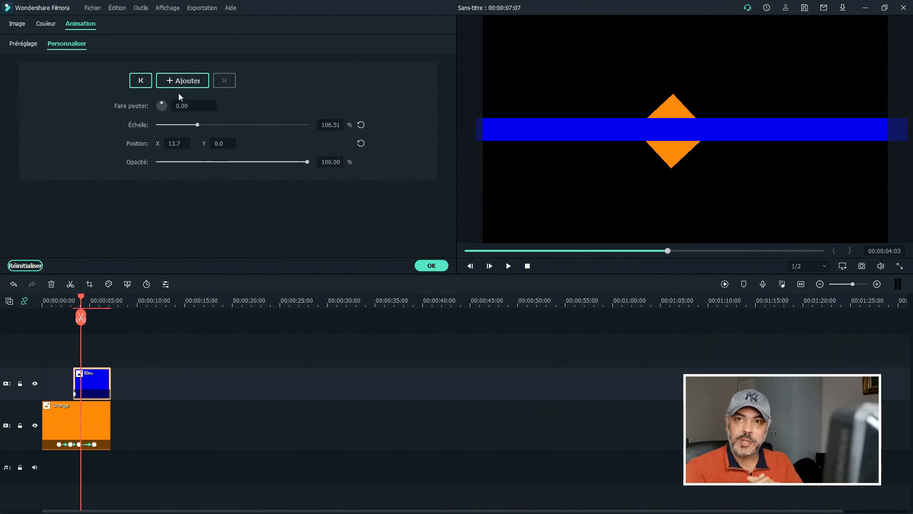
left_click(614, 135)
left_click_drag(898, 133, 497, 133)
left_click_drag(87, 293, 77, 293)
left_click(508, 265)
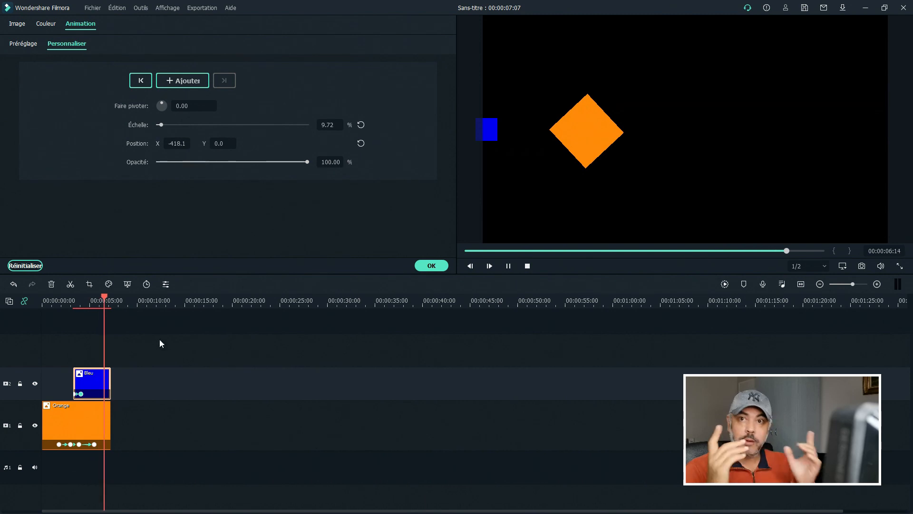
left_click(526, 265)
left_click(431, 266)
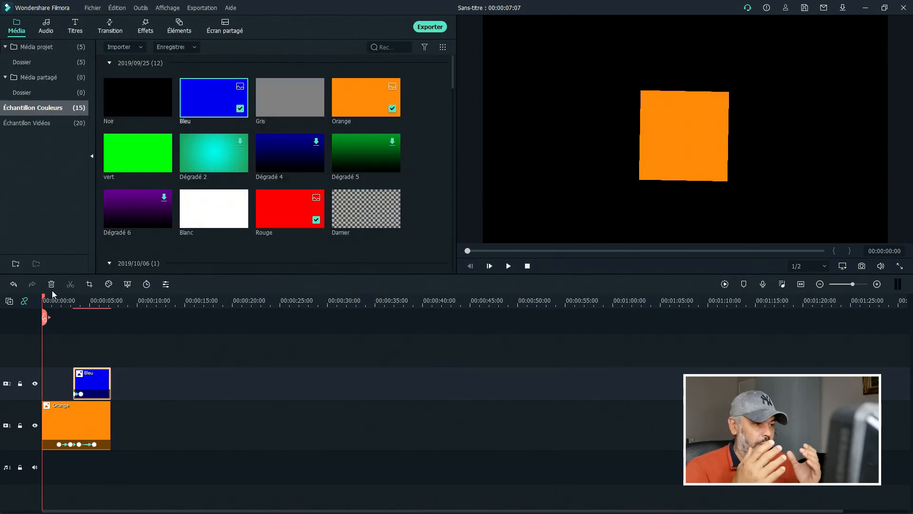
Move the blue clip's second keyframe to 00:00:04:15, lengthen the bar to about 35.77% scale at X -288.9, and preview the animation.
left_click_drag(44, 300, 84, 301)
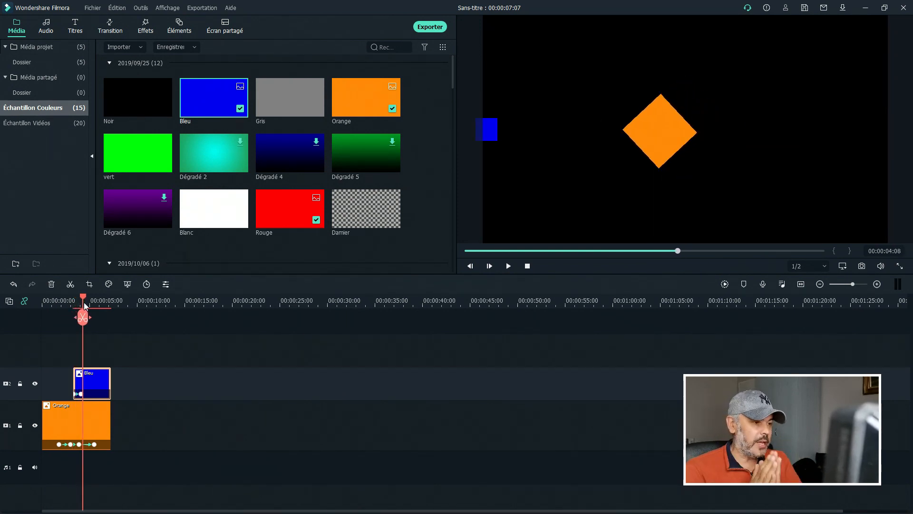
left_click(85, 395)
double_click(86, 396)
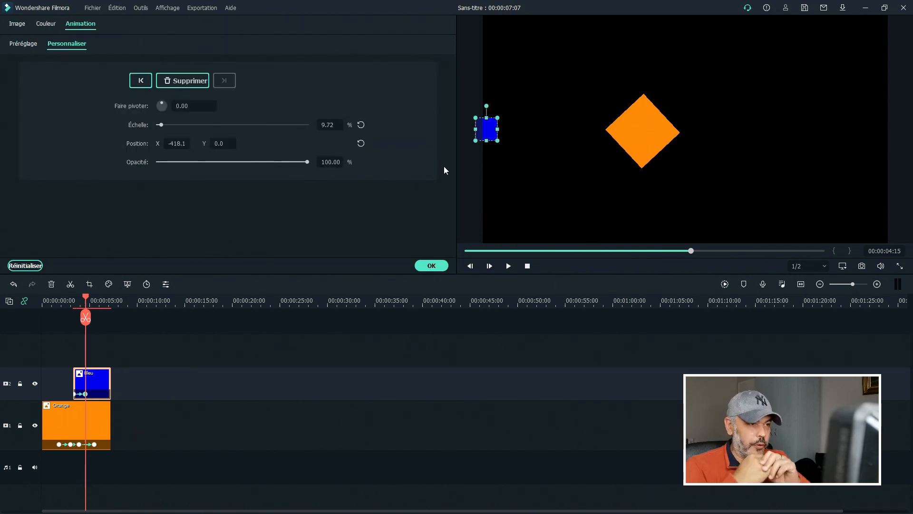
left_click_drag(496, 131, 620, 129)
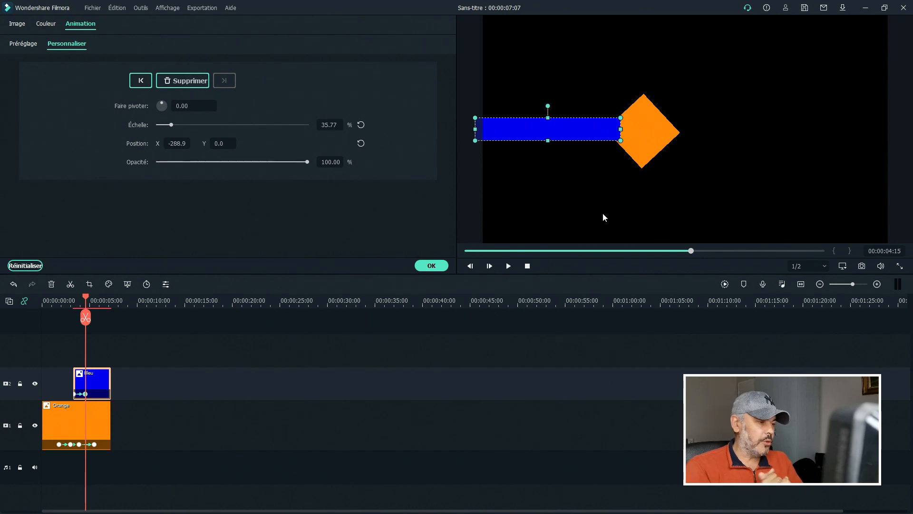
left_click(526, 266)
left_click(509, 266)
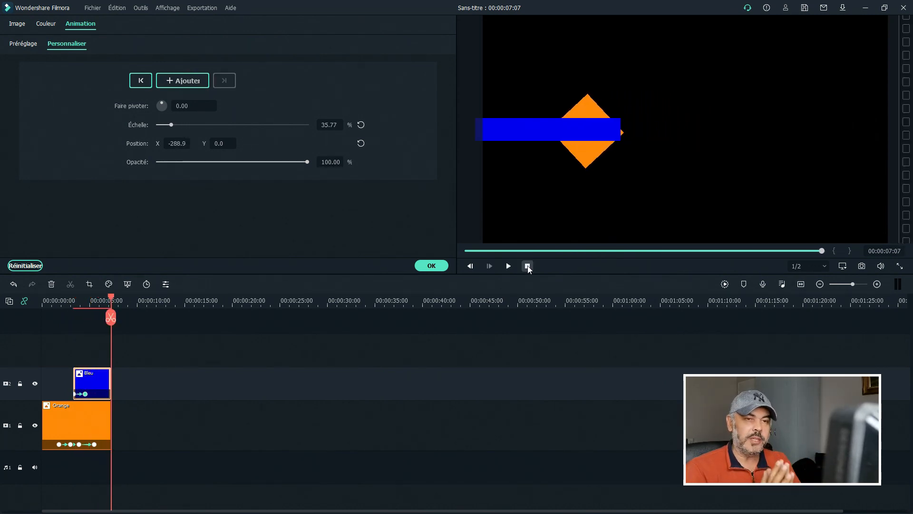
Add a keyframe to the blue clip at 00:00:07:03 that shortens the bar to about 21.20% scale at X -349.5, and preview the animation.
left_click_drag(114, 317, 112, 318)
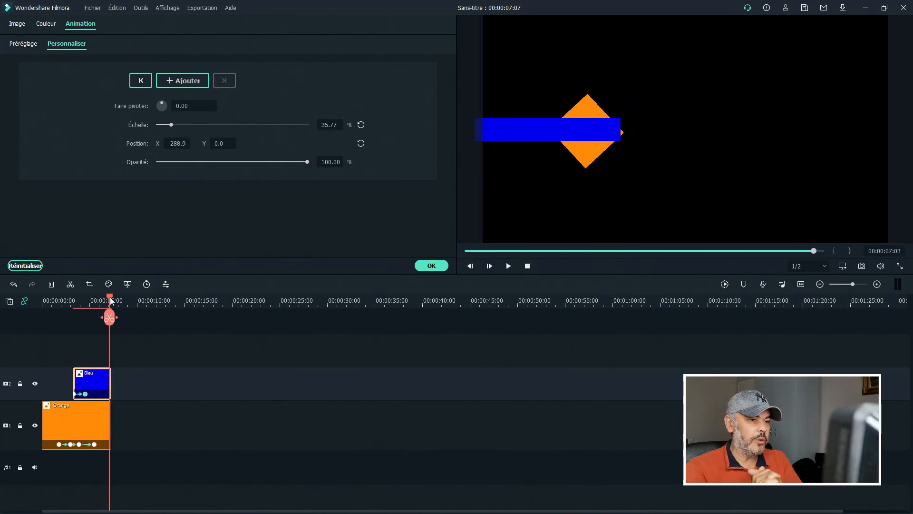
left_click(613, 131)
left_click_drag(620, 129, 560, 130)
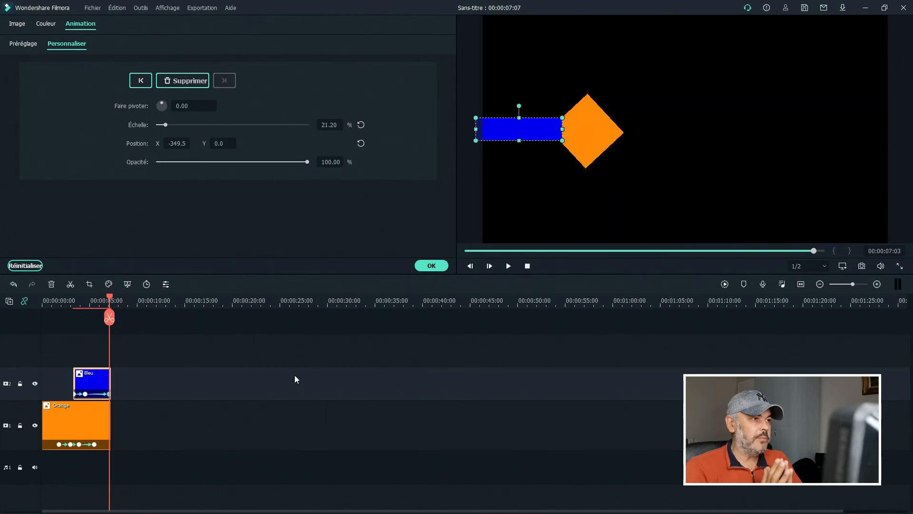
left_click(527, 266)
left_click(508, 266)
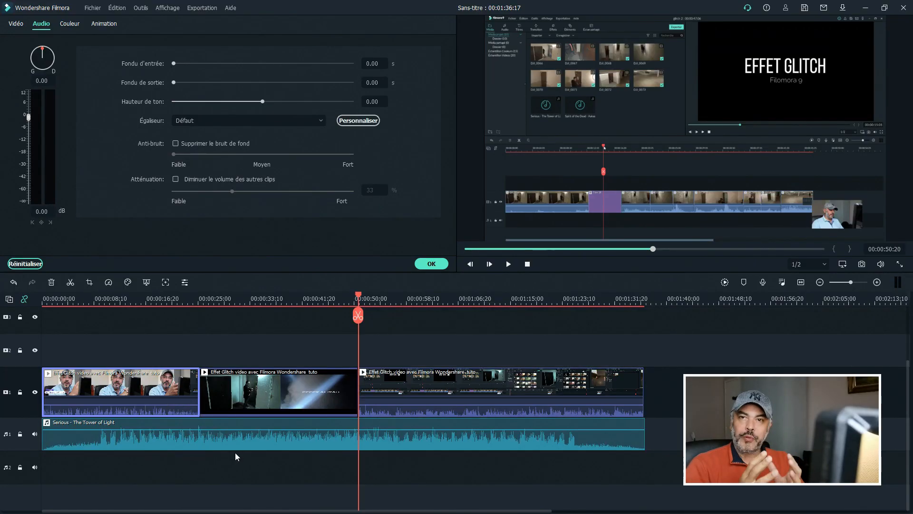
left_click(432, 395, "ctrl")
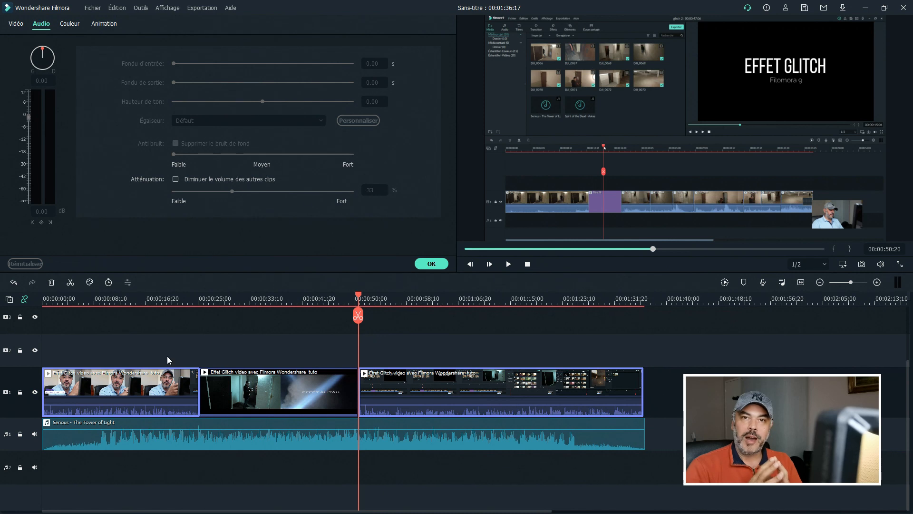
left_click(130, 398)
left_click(448, 391)
left_click(206, 345)
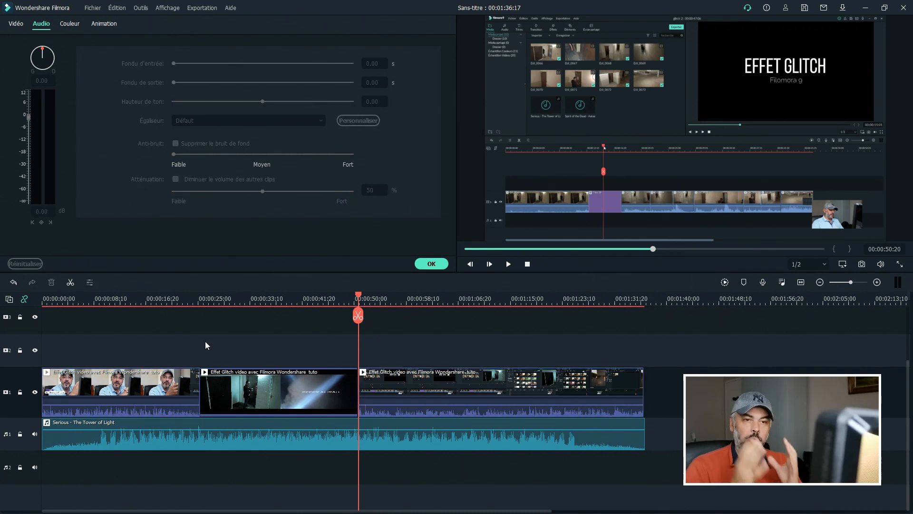
left_click(138, 381)
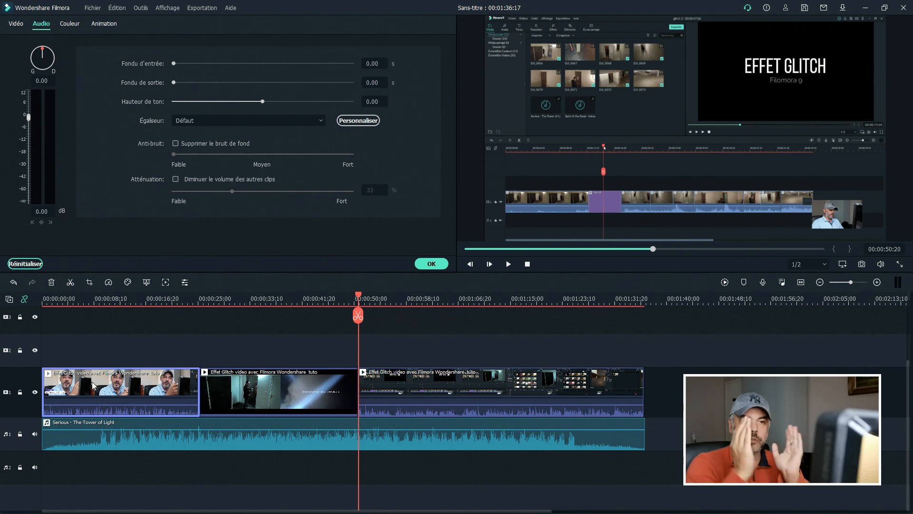
left_click(479, 389)
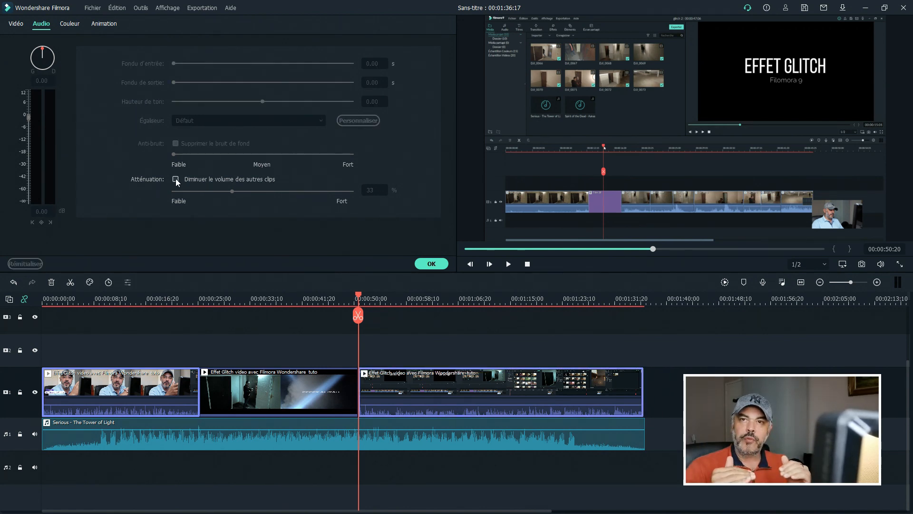
left_click(123, 353)
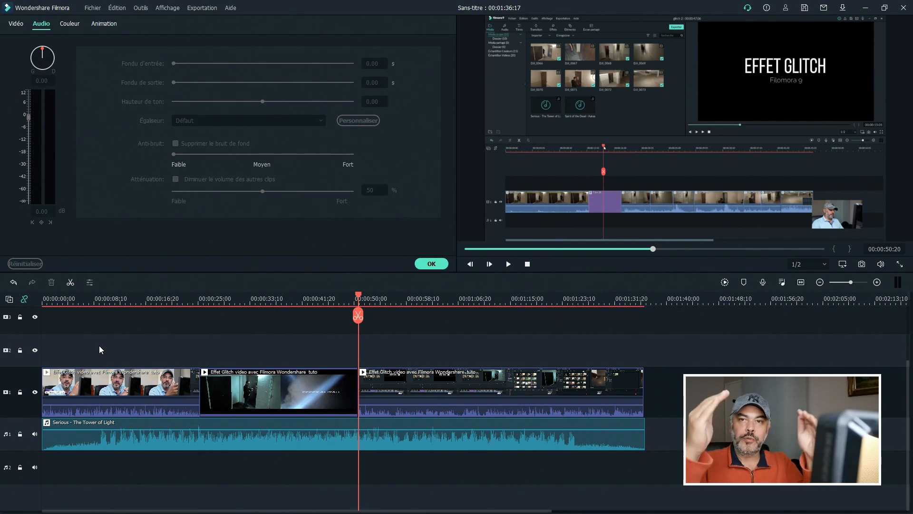
Enable Diminuer le volume des autres clips for the first and third video clips, trying 67% and 23% before setting the attenuation to 81%.
left_click(105, 389)
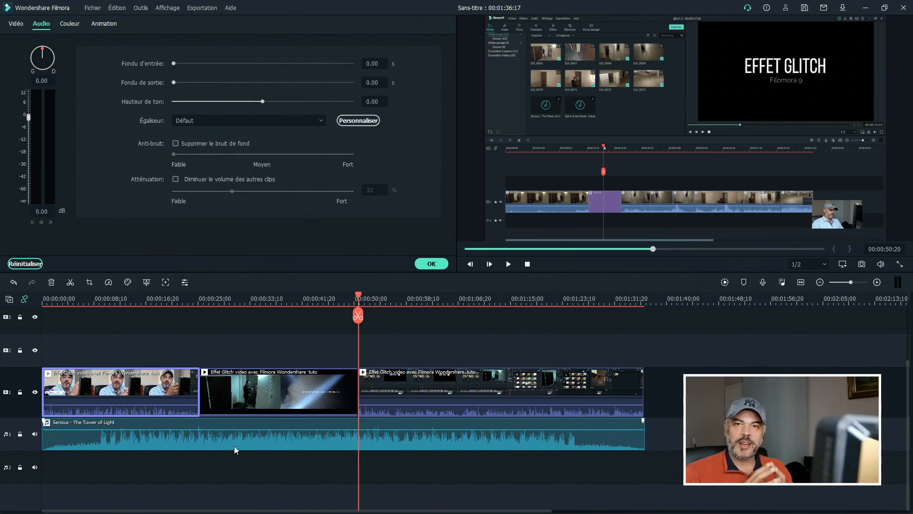
left_click(430, 387, "ctrl")
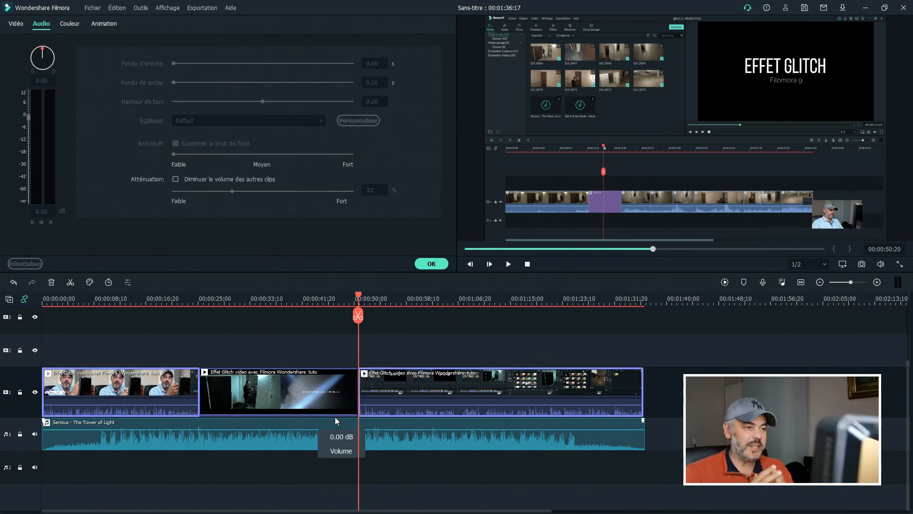
left_click(175, 178)
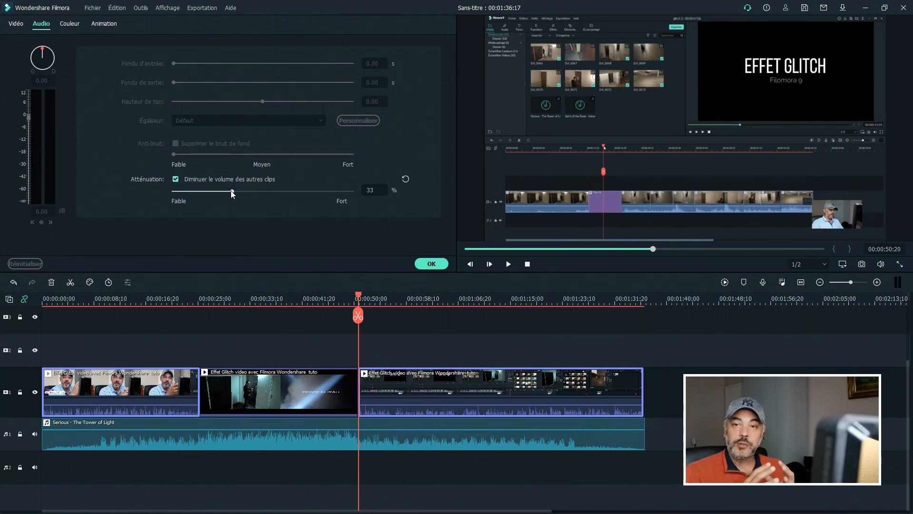
left_click_drag(285, 193, 293, 192)
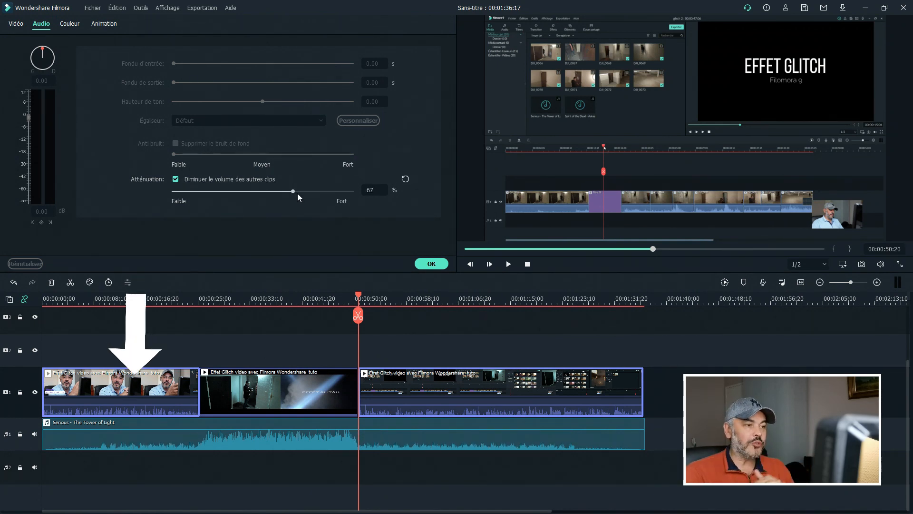
left_click_drag(294, 192, 215, 194)
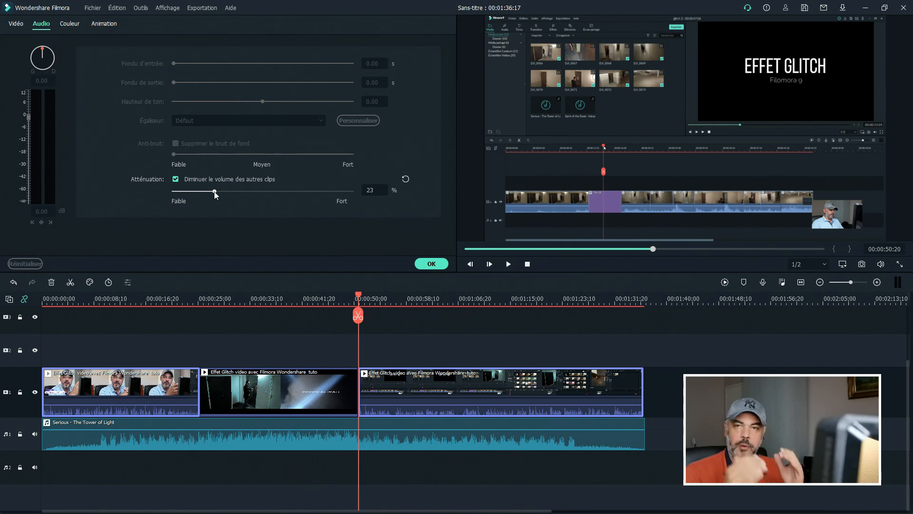
left_click_drag(213, 191, 318, 200)
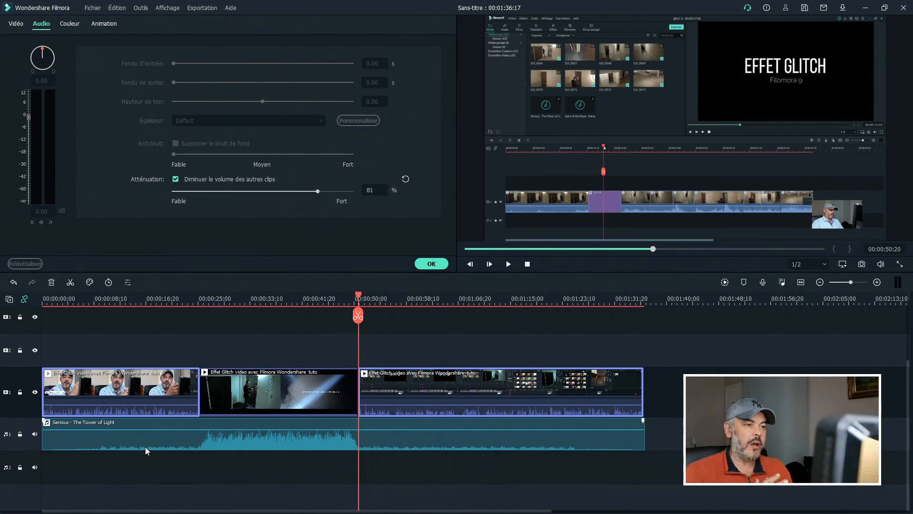